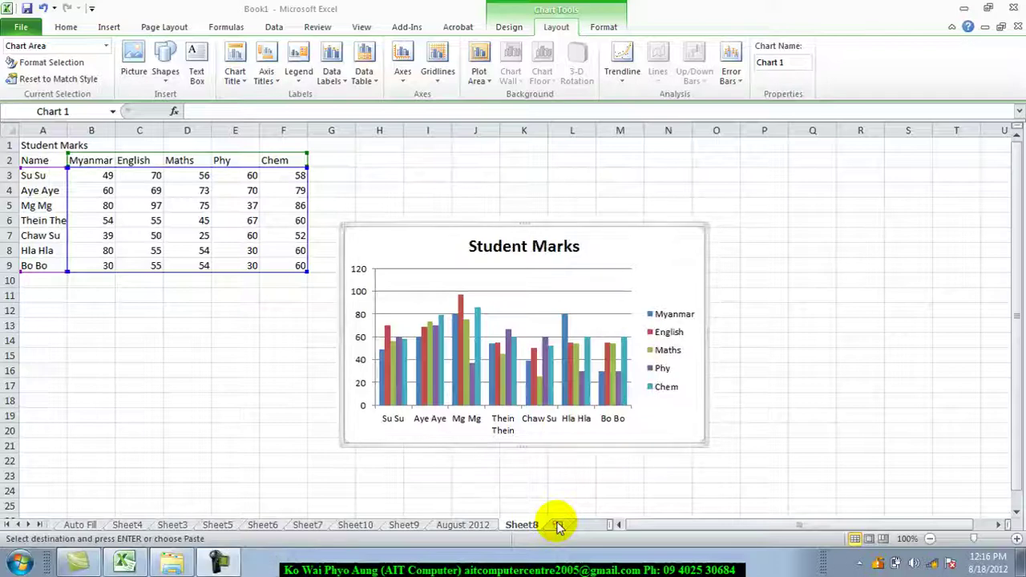
- Deselect the chart and insert a new blank worksheet, Sheet11
click(761, 419)
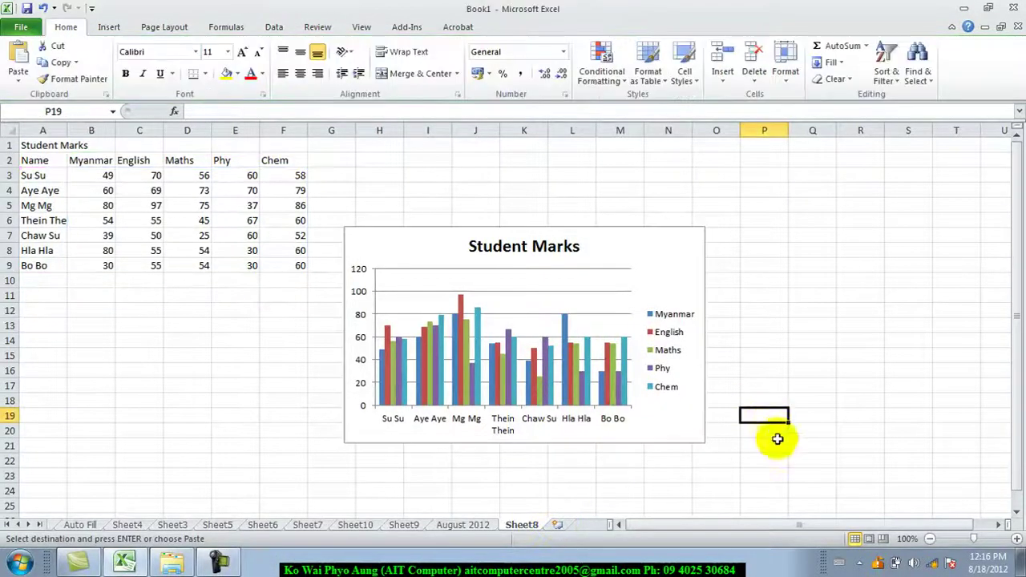
click(558, 525)
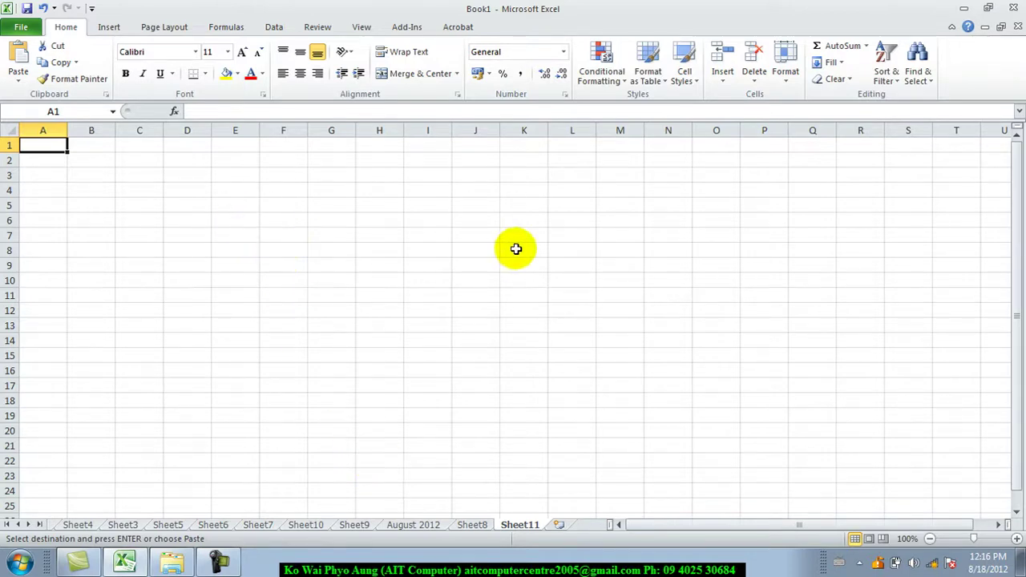
click(109, 27)
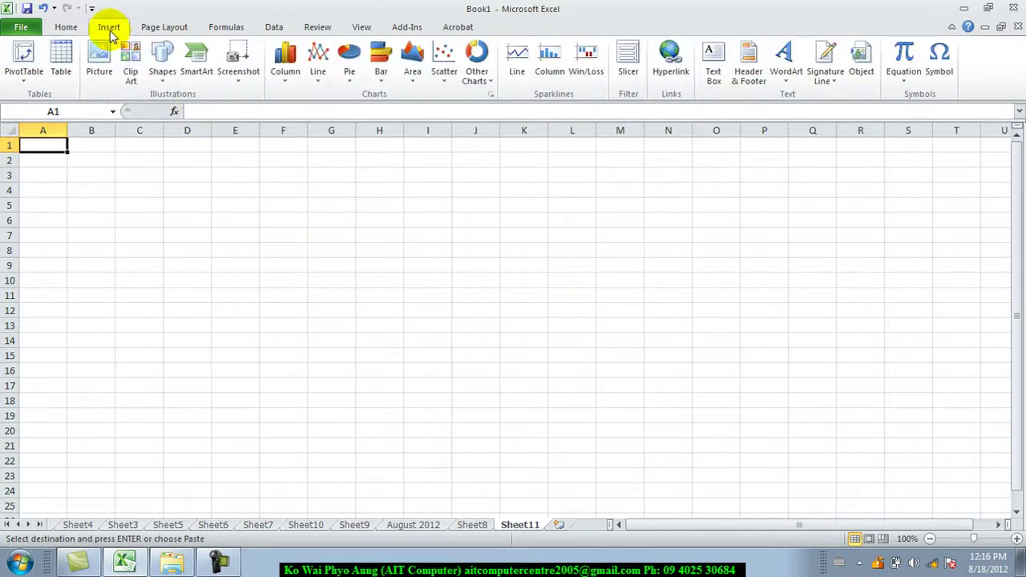
click(167, 29)
click(225, 28)
click(274, 27)
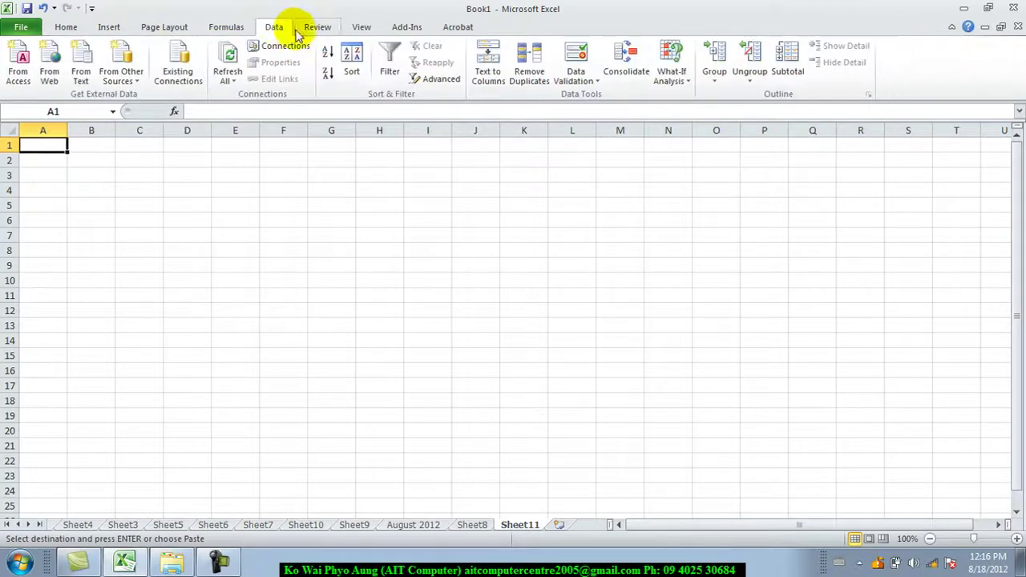
click(317, 27)
click(362, 28)
click(406, 29)
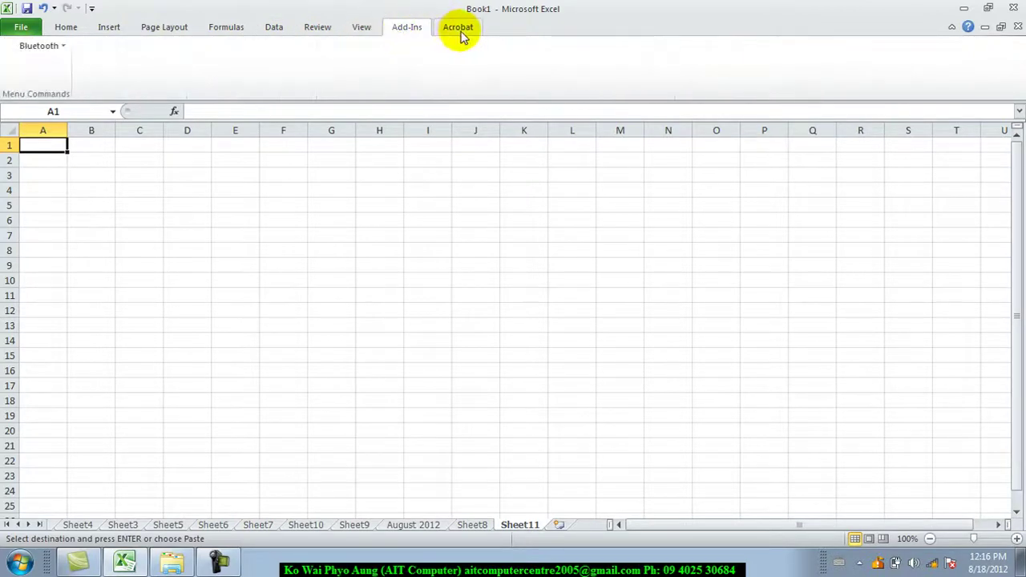
click(460, 32)
click(67, 29)
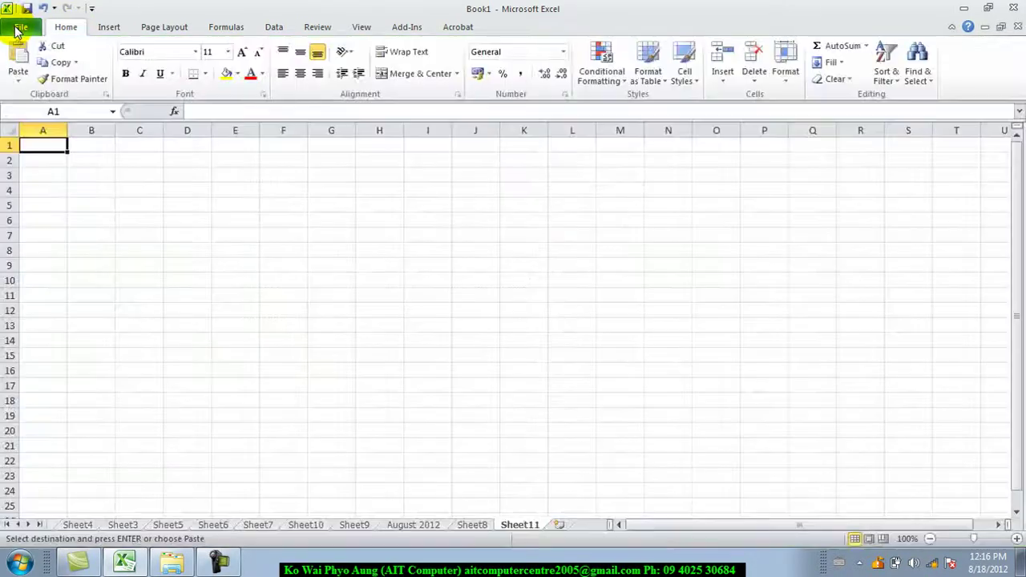
- Open the Excel Options dialog from the File Backstage view
click(19, 29)
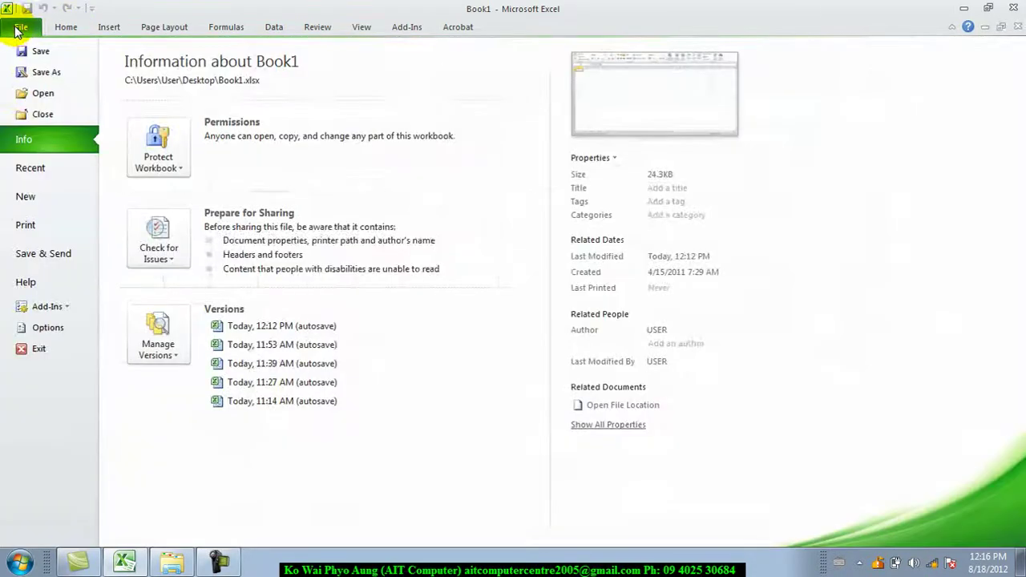
click(44, 328)
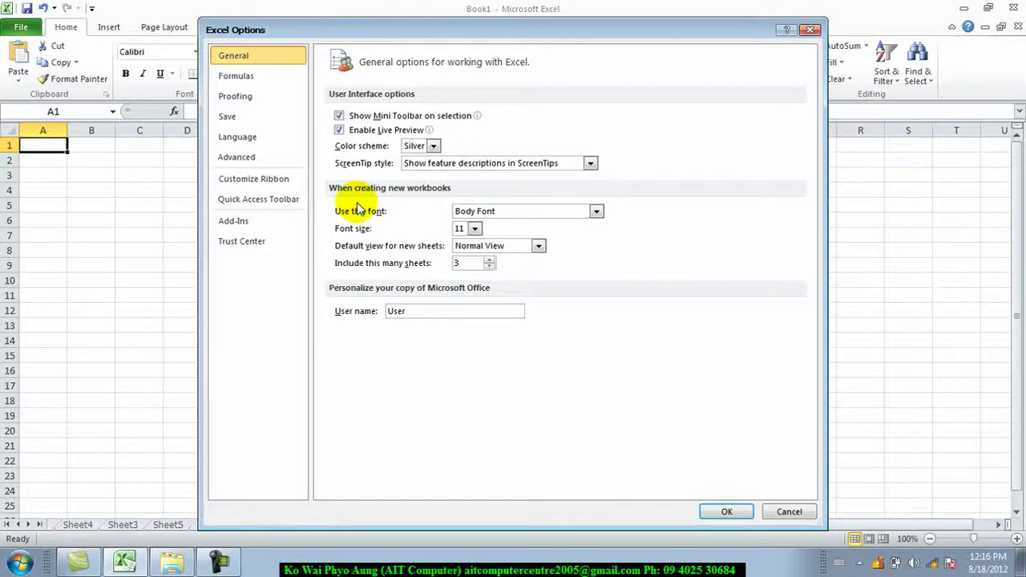
- Show the Quick Access Toolbar settings with Commands Not in the Ribbon listed
click(266, 205)
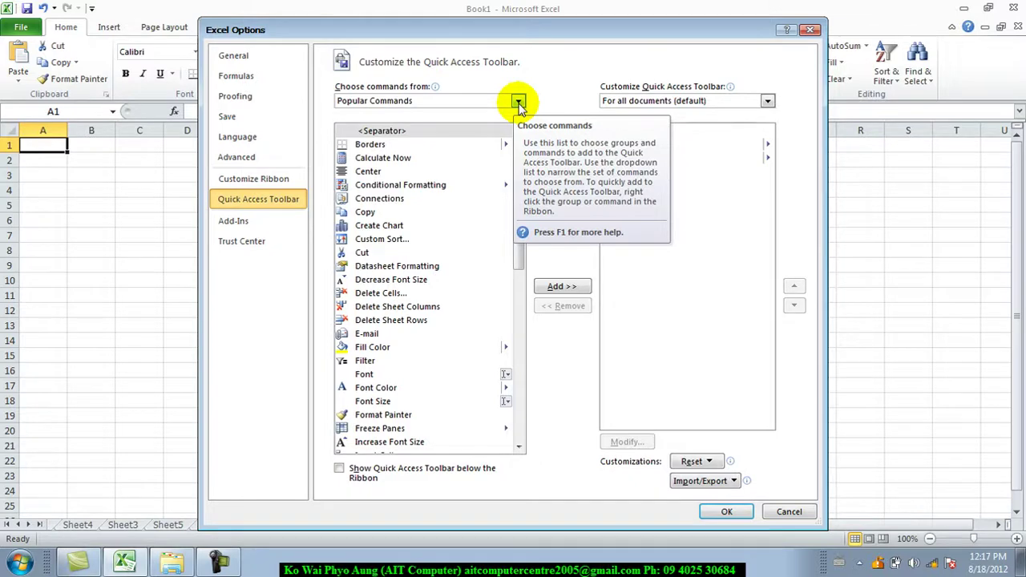
click(519, 102)
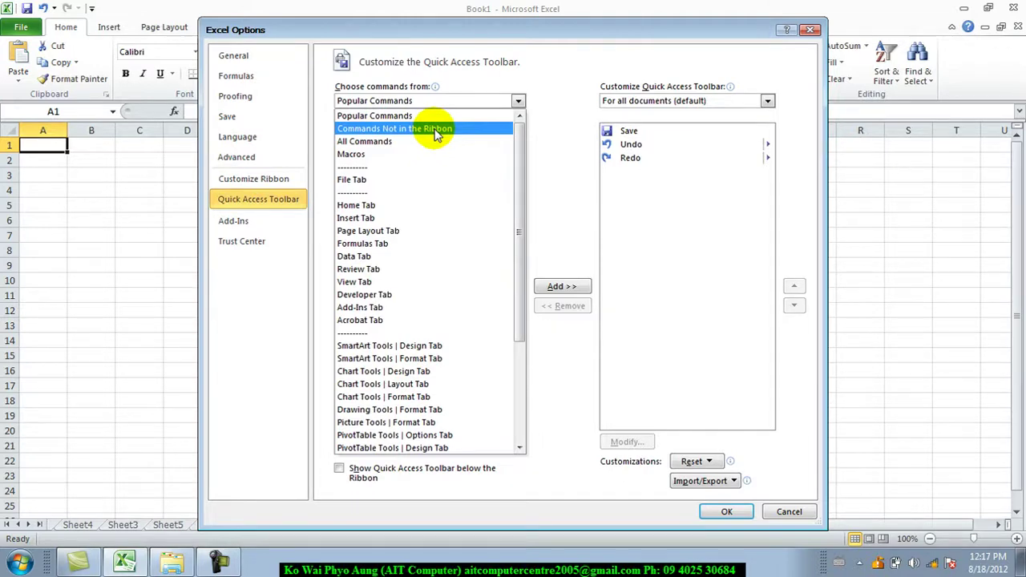
click(437, 130)
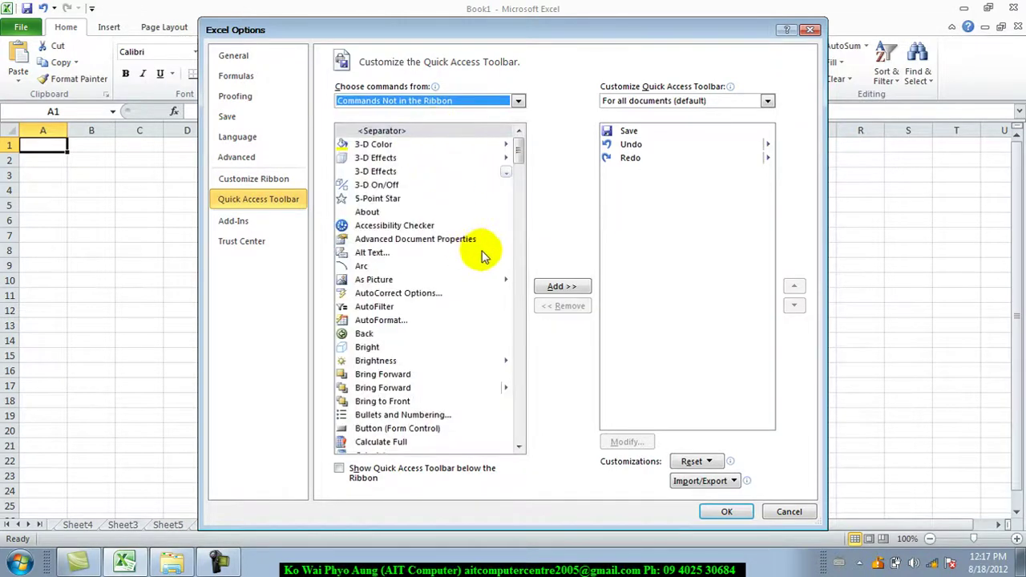
- Add the Form... command to the Quick Access Toolbar and confirm with OK
mouse_move(522, 154)
mouse_down()
mouse_move(537, 445)
mouse_move(541, 166)
mouse_move(531, 172)
mouse_move(532, 440)
mouse_move(519, 163)
mouse_up()
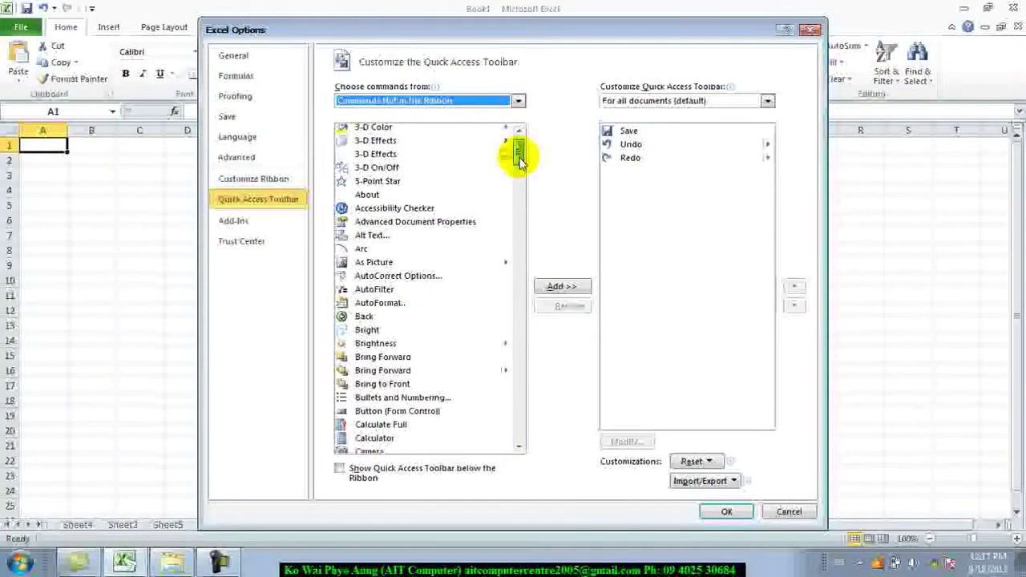
drag(520, 163, 519, 238)
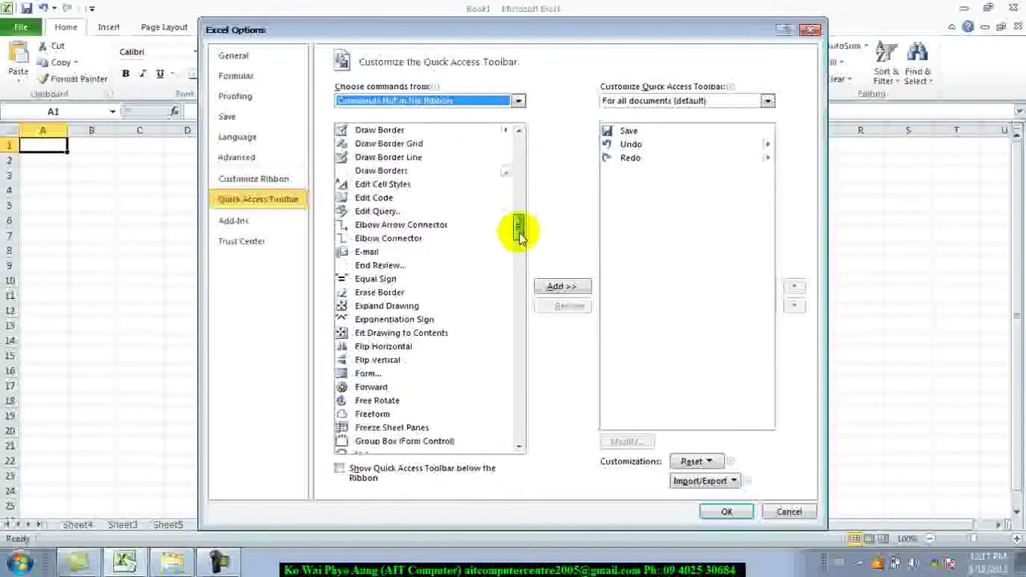
click(367, 374)
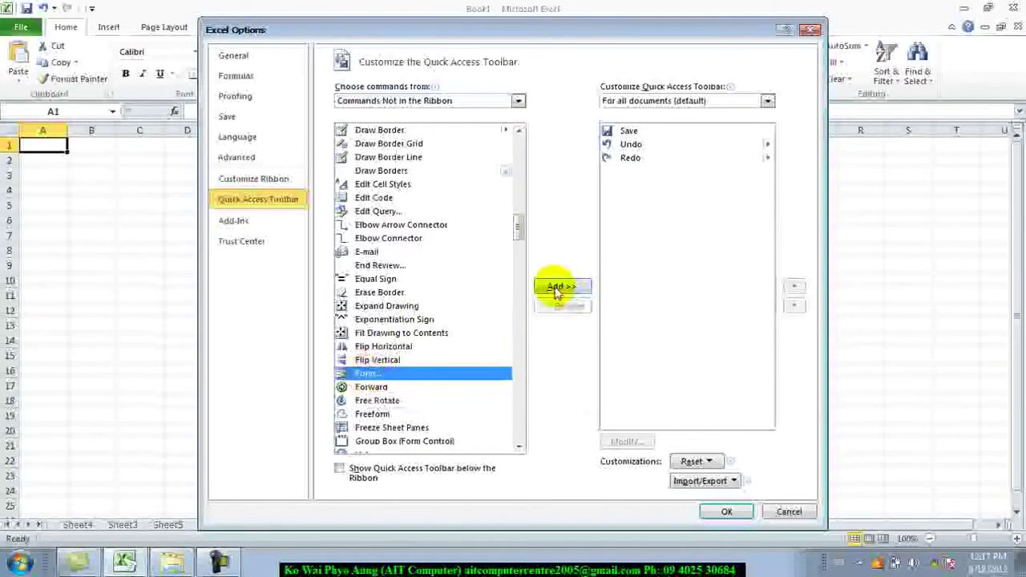
click(559, 290)
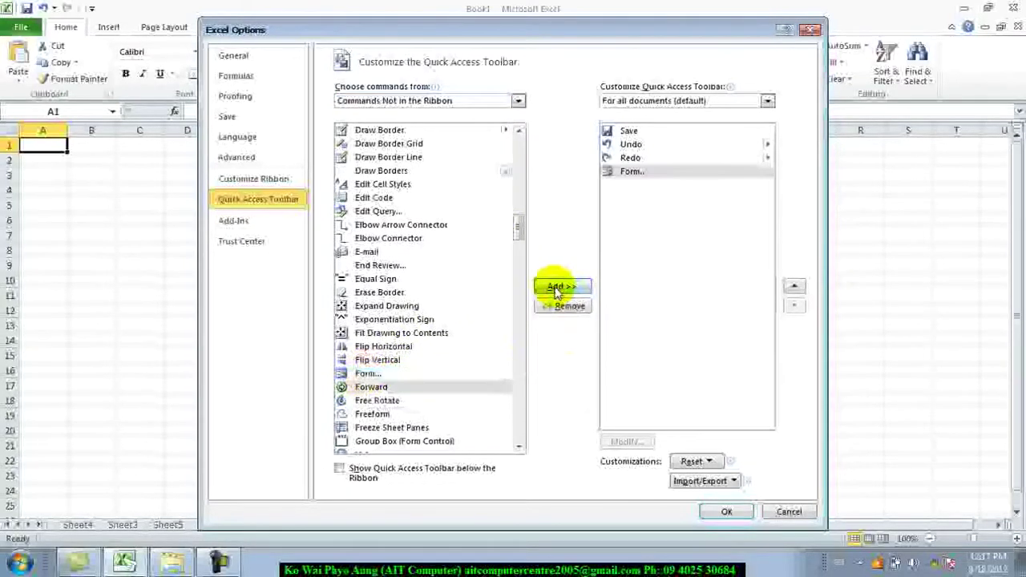
click(646, 175)
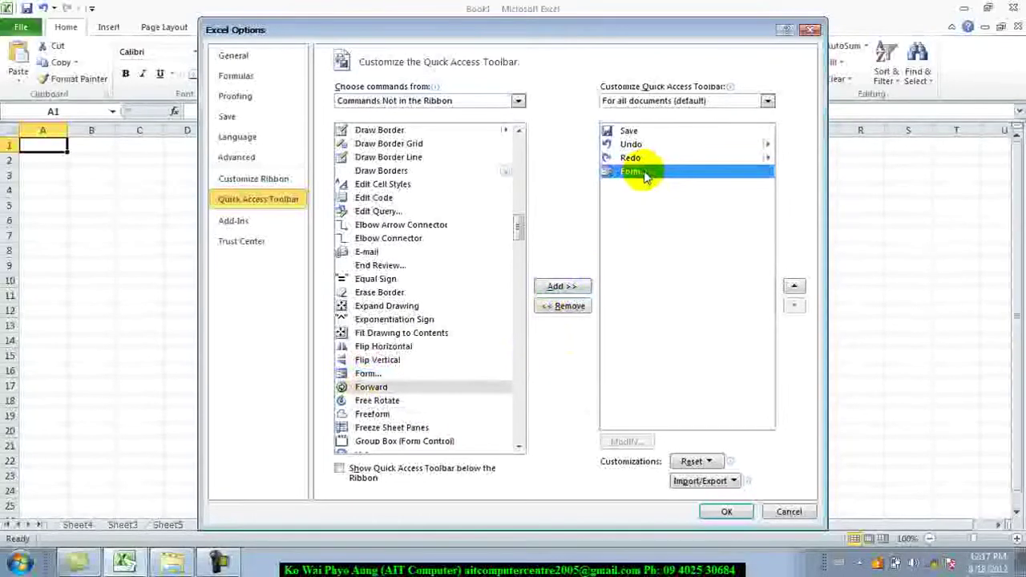
click(728, 511)
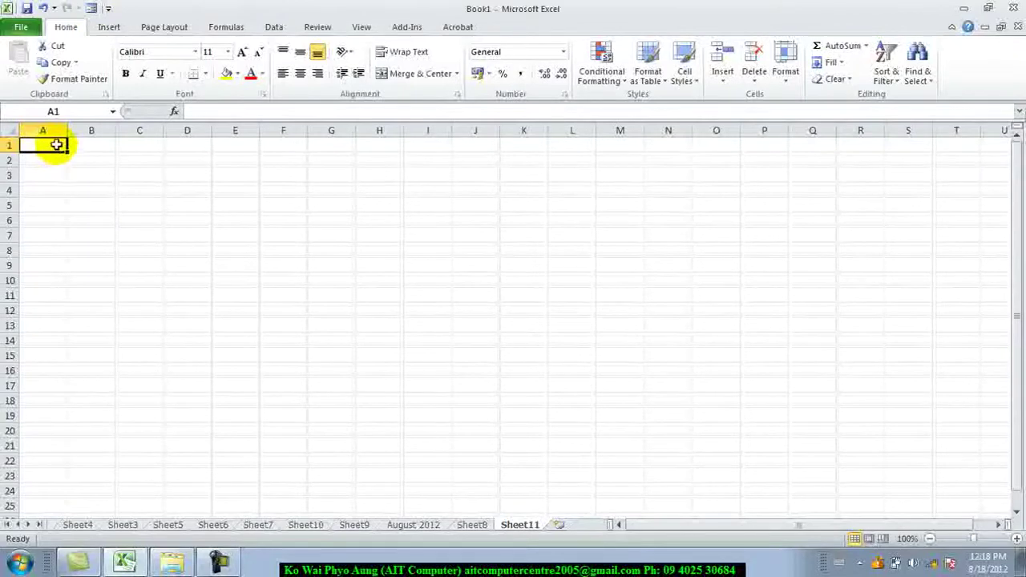
- Enter headers Company, Qty, State Last Sale Date and Sales Amount across A1:D1
text(Compa)
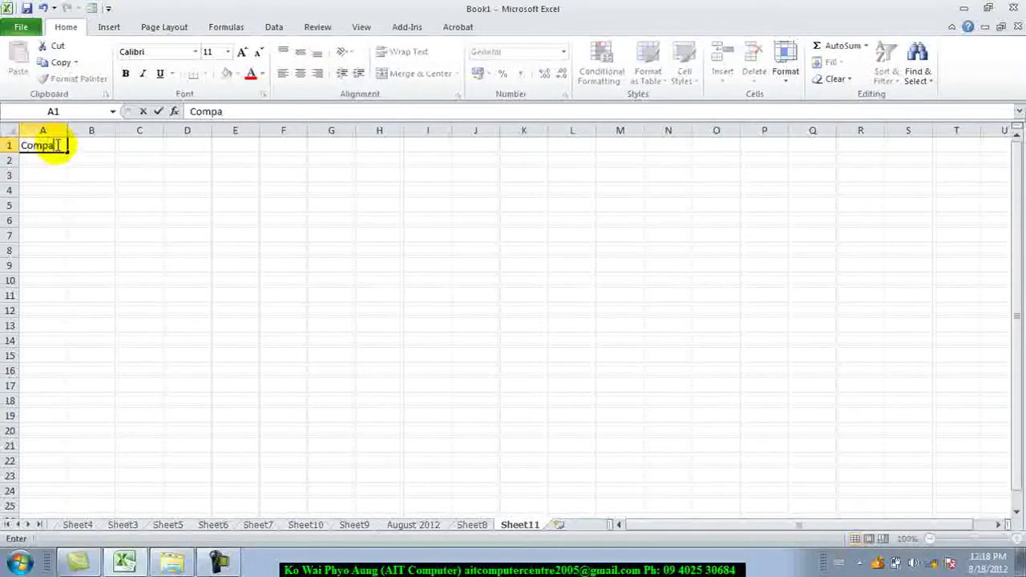
text(ny)
key(Tab)
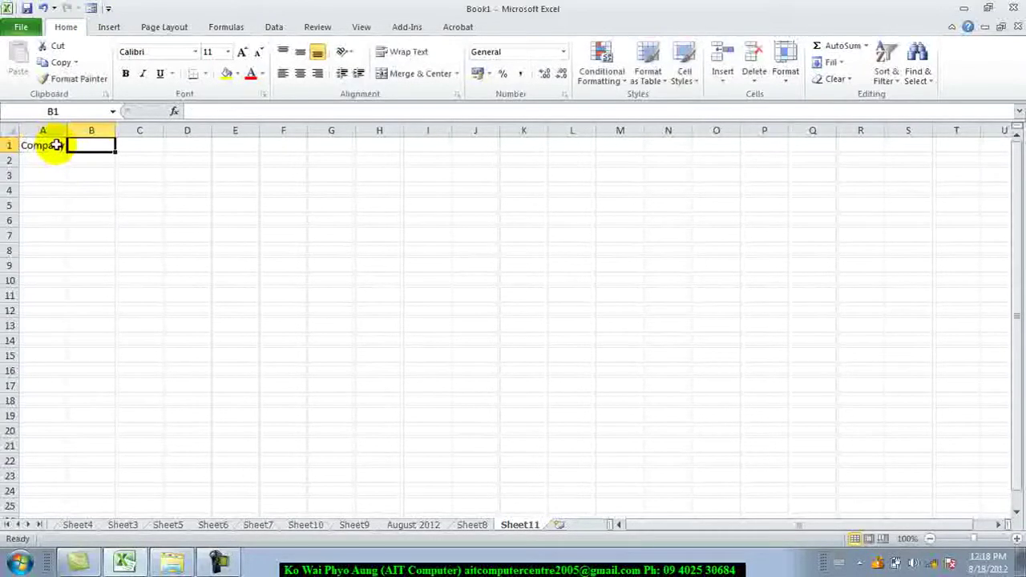
text(Qty)
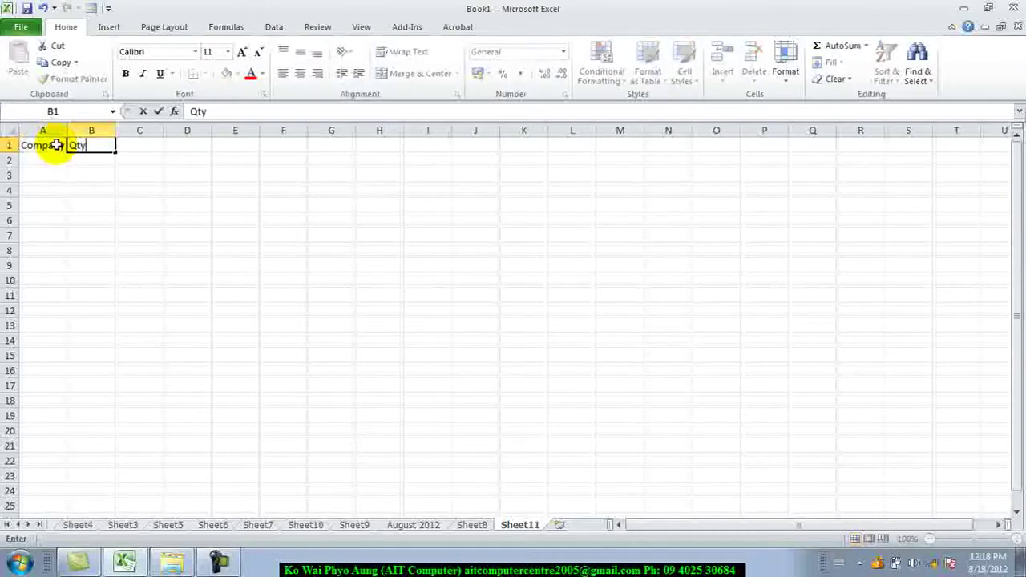
key(Tab)
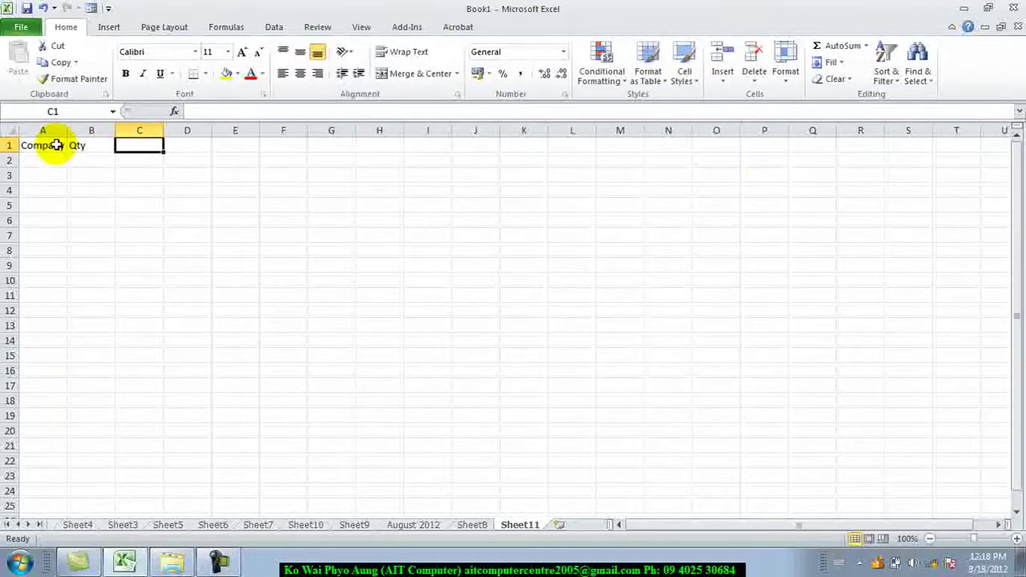
text(State )
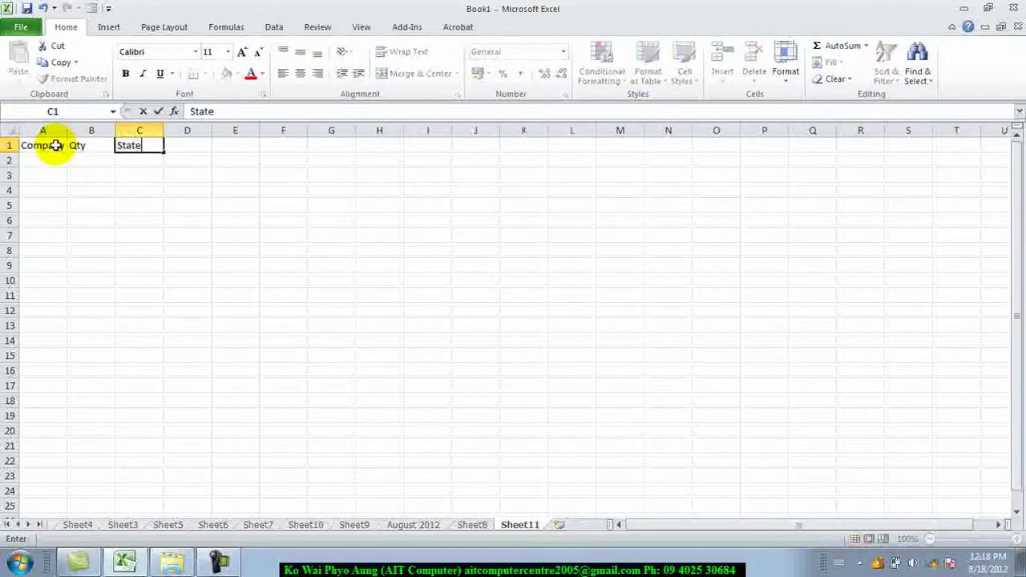
text(Last)
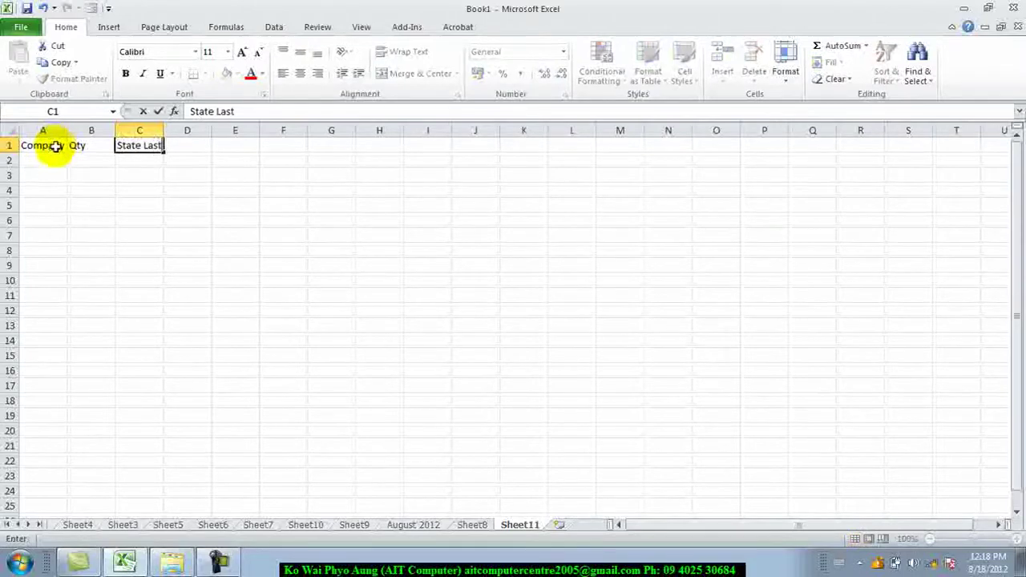
text( Sale )
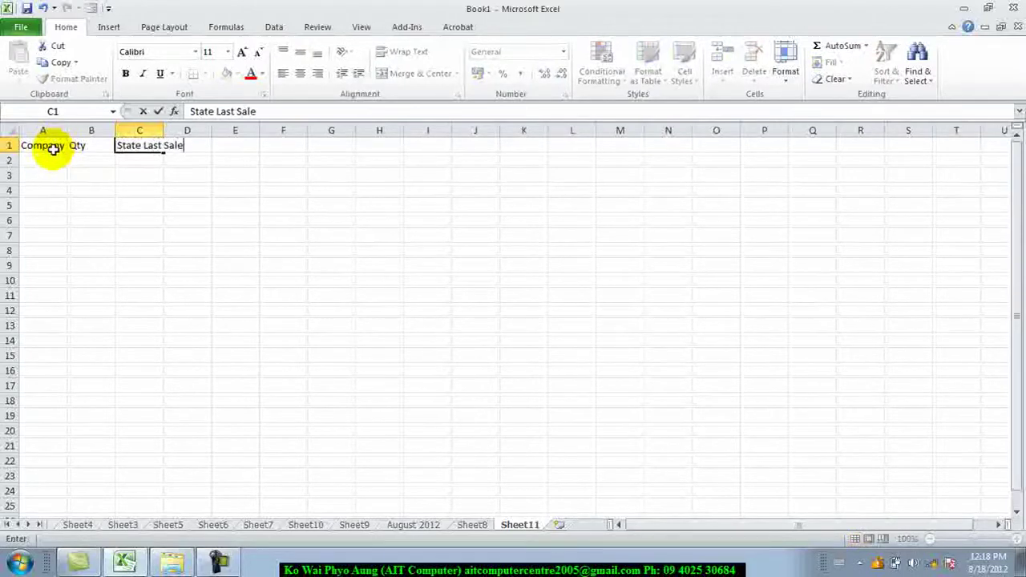
text(Date)
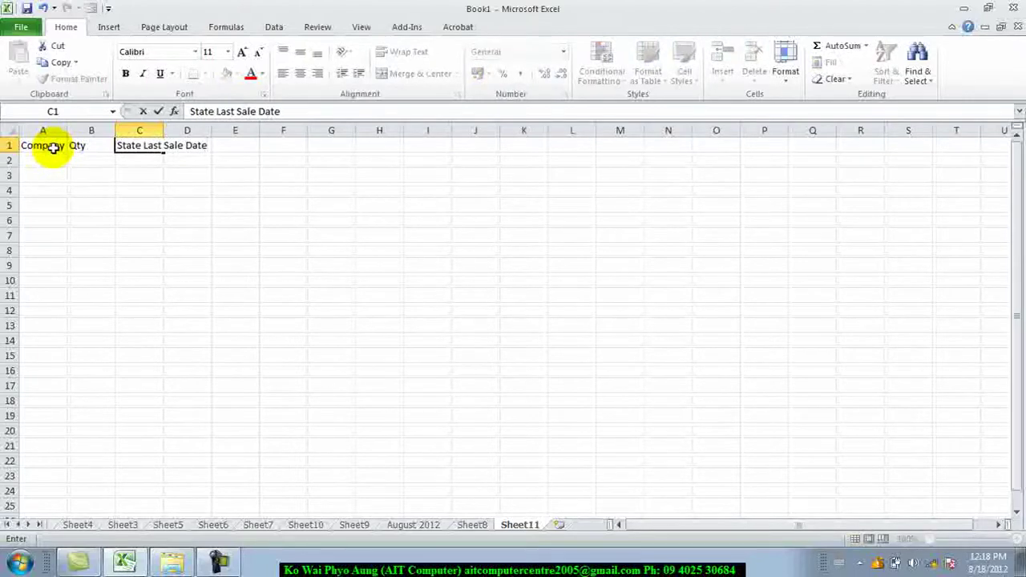
key(Tab)
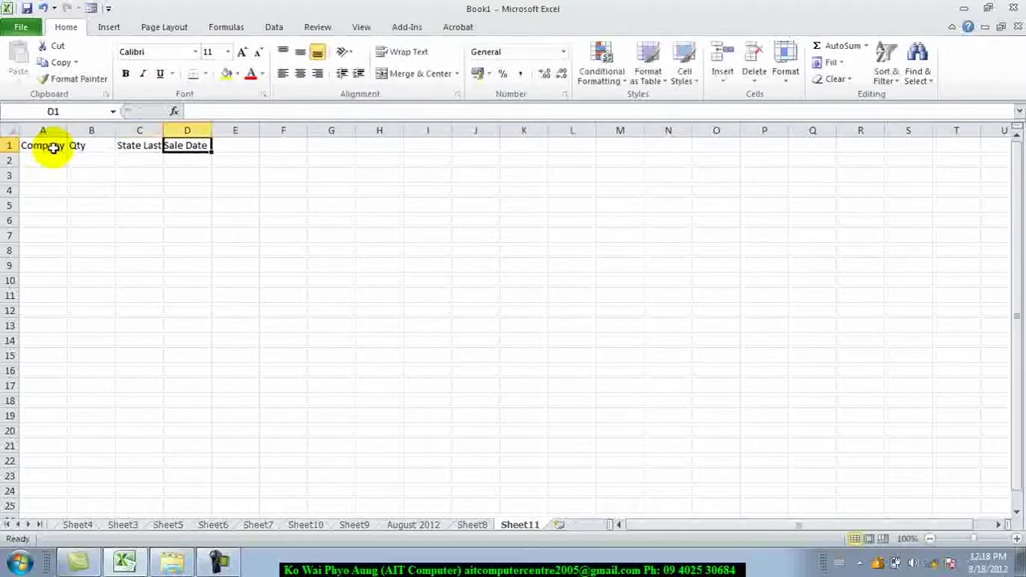
text(Sale)
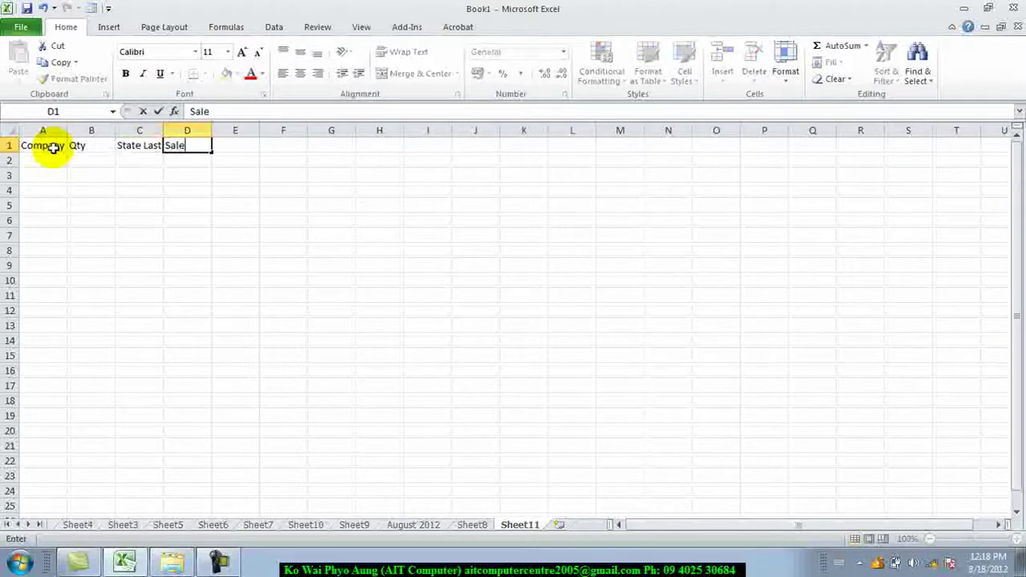
text(s Amount)
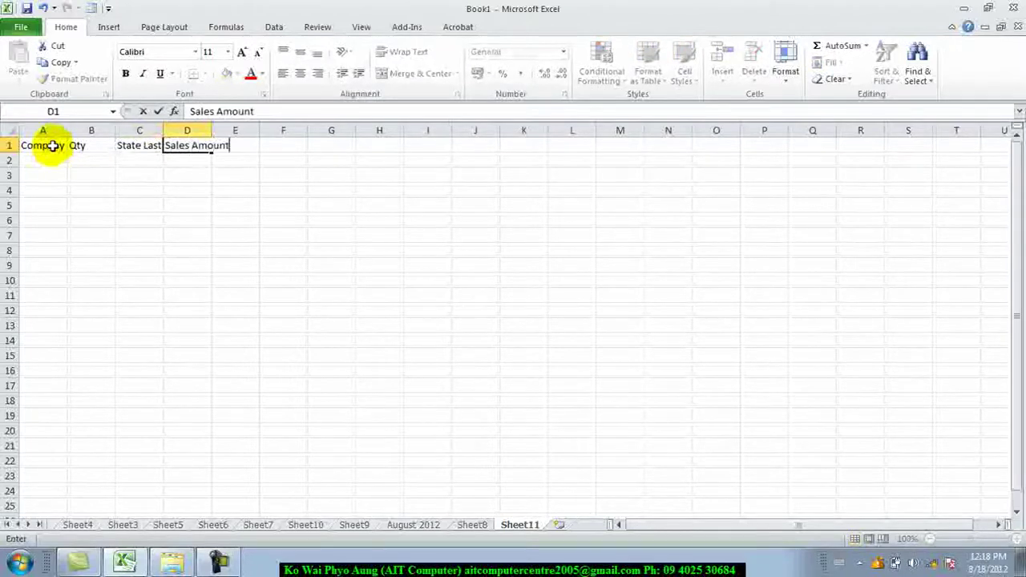
key(Return)
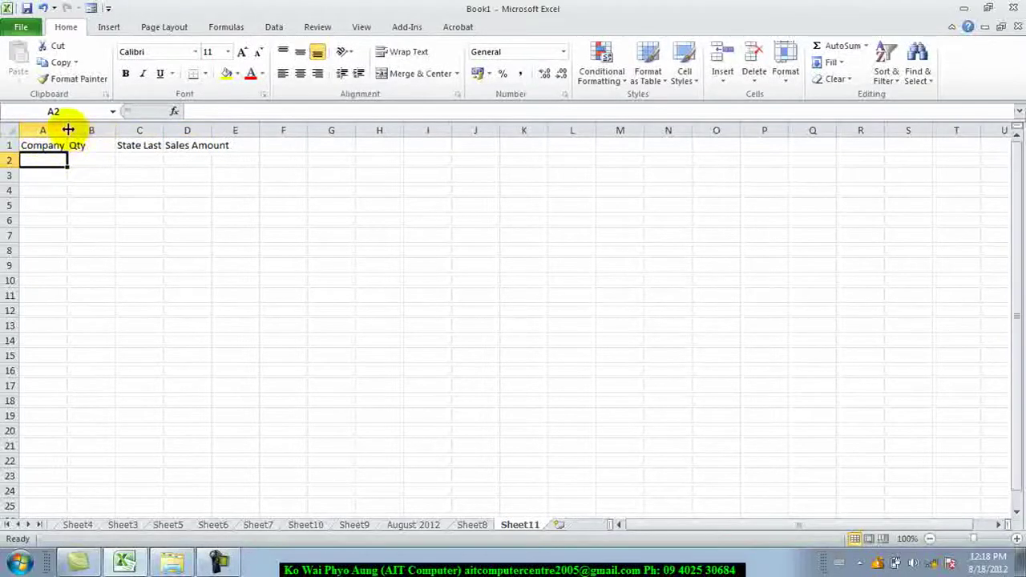
- Widen columns A and C to fit their headers, then select A1:D1
drag(68, 131, 93, 133)
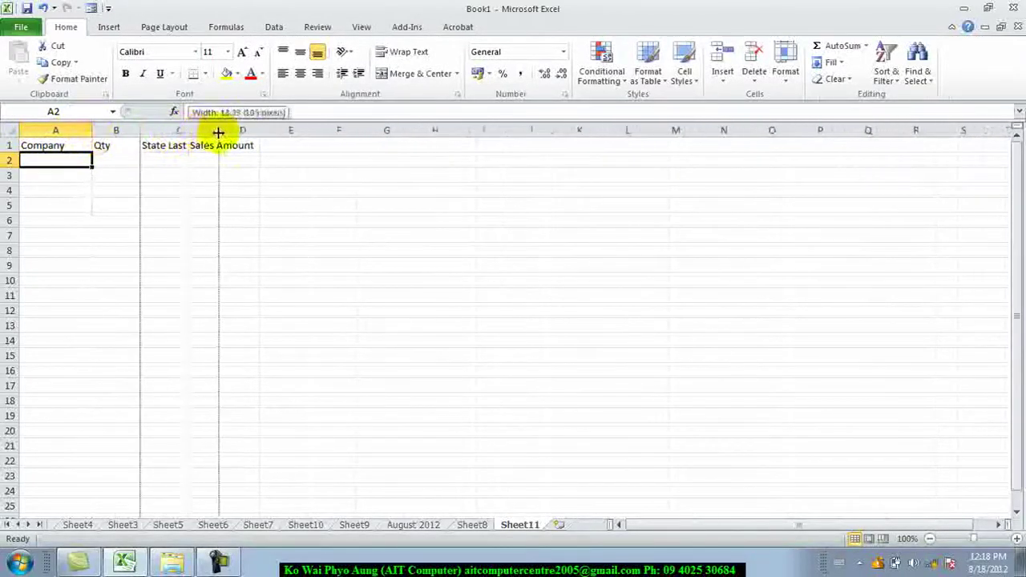
drag(187, 130, 349, 138)
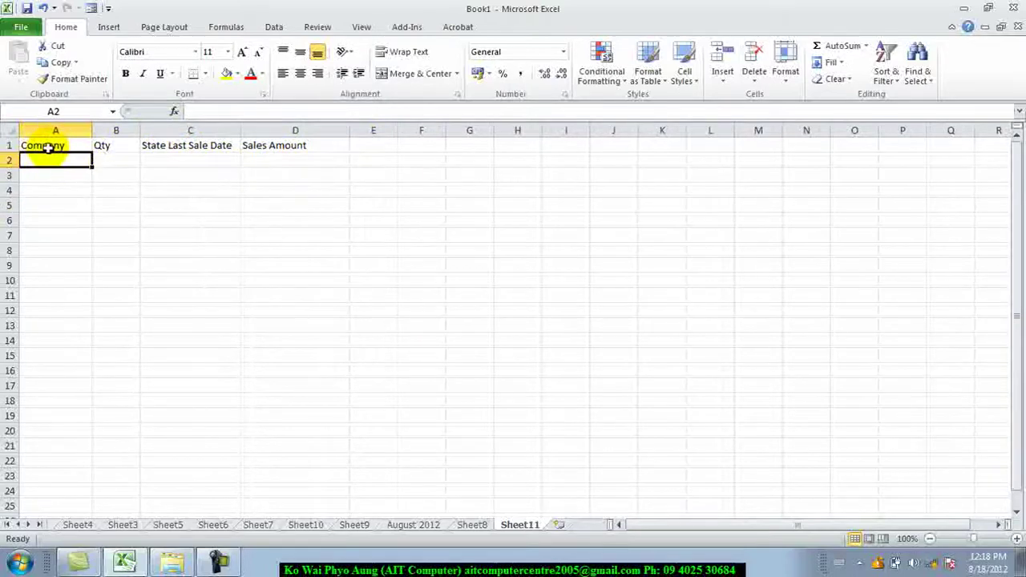
drag(46, 148, 283, 149)
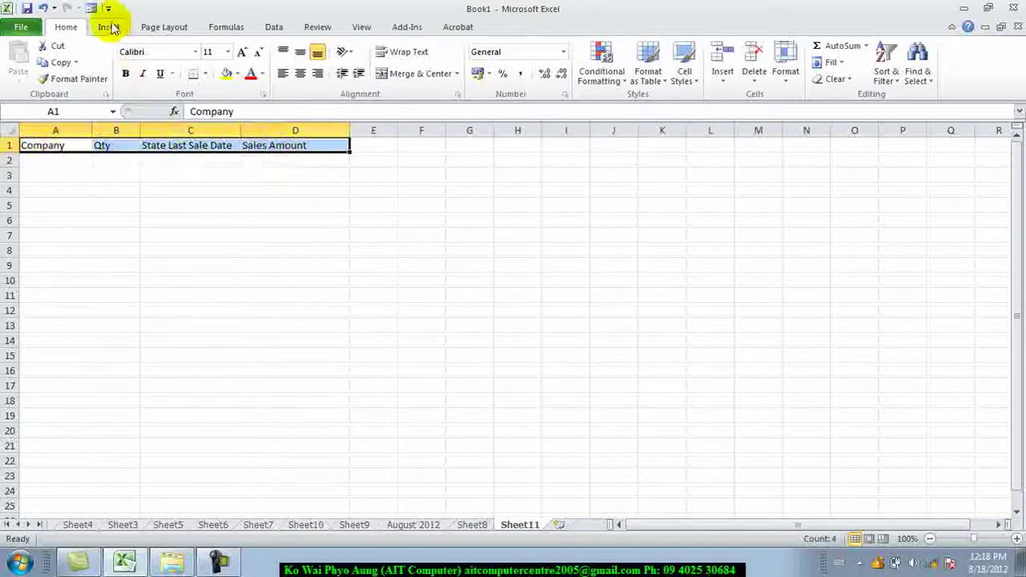
- Open the data Form, accepting the first row as column labels
click(92, 8)
mouse_move(495, 254)
mouse_down()
mouse_move(559, 217)
mouse_move(479, 217)
mouse_up()
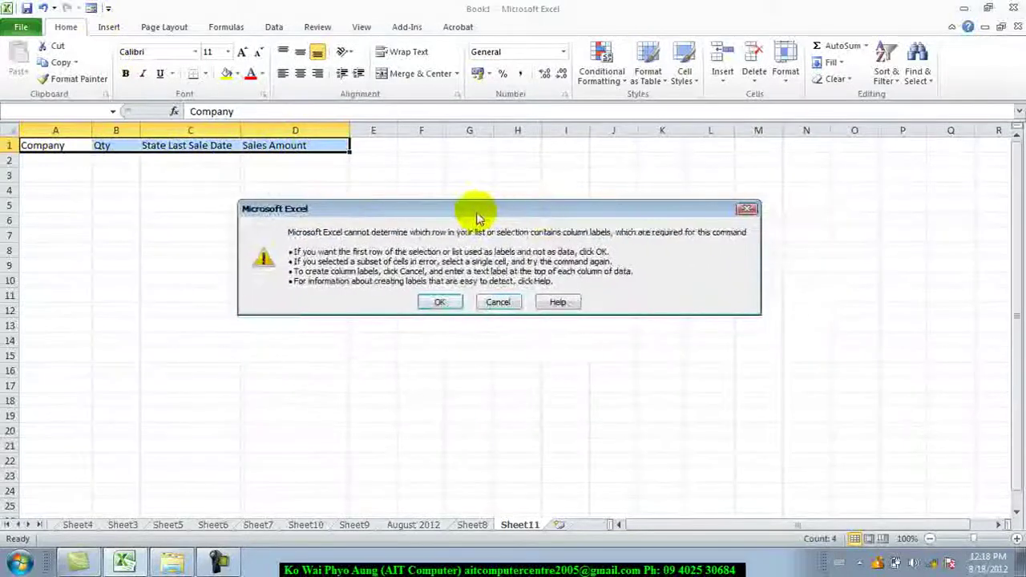
click(451, 309)
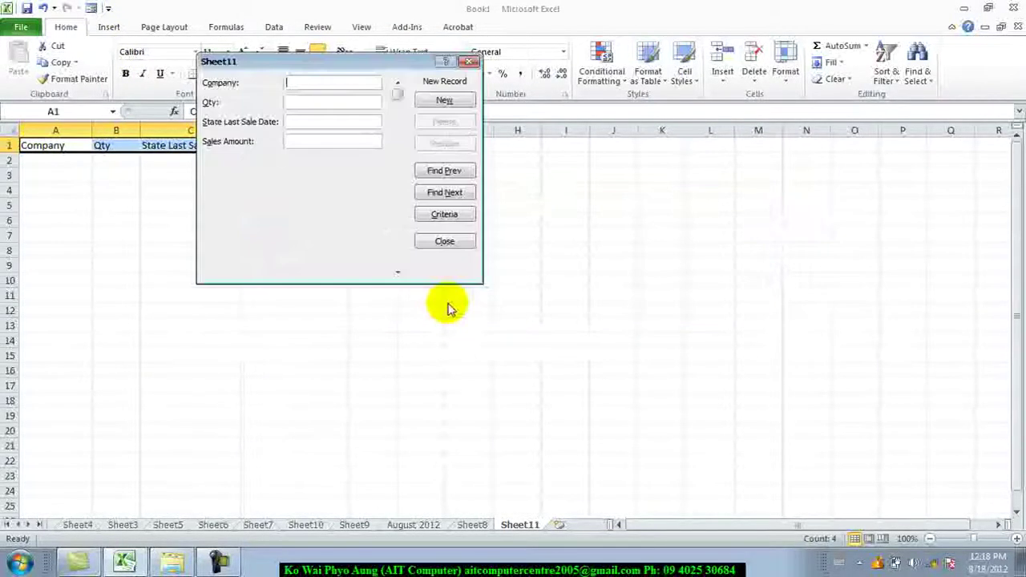
mouse_move(314, 63)
mouse_down()
mouse_move(497, 228)
mouse_move(467, 202)
mouse_up()
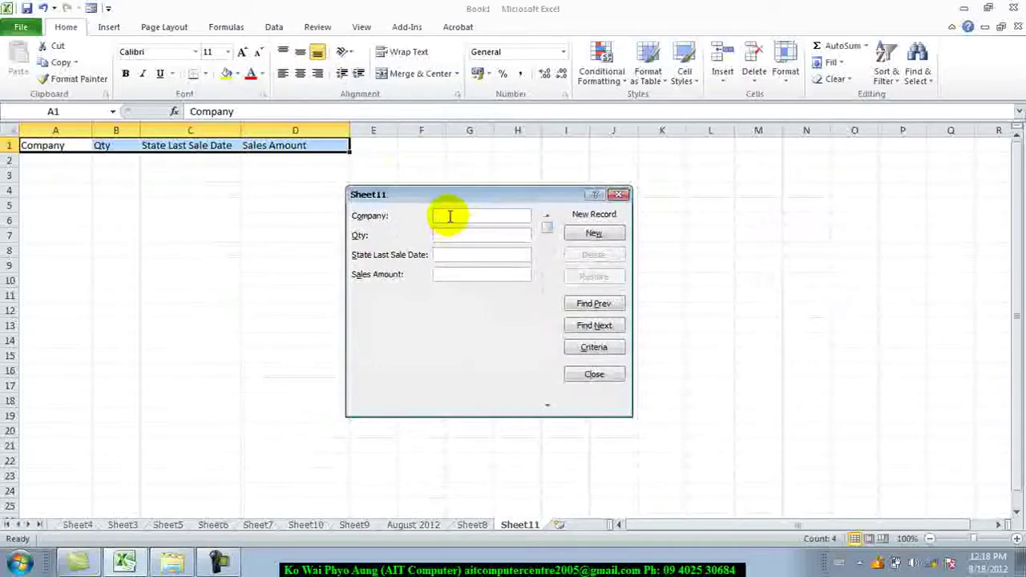
- Add the record AIT, 5, 1/3/2012, 30000 through the form
text(A)
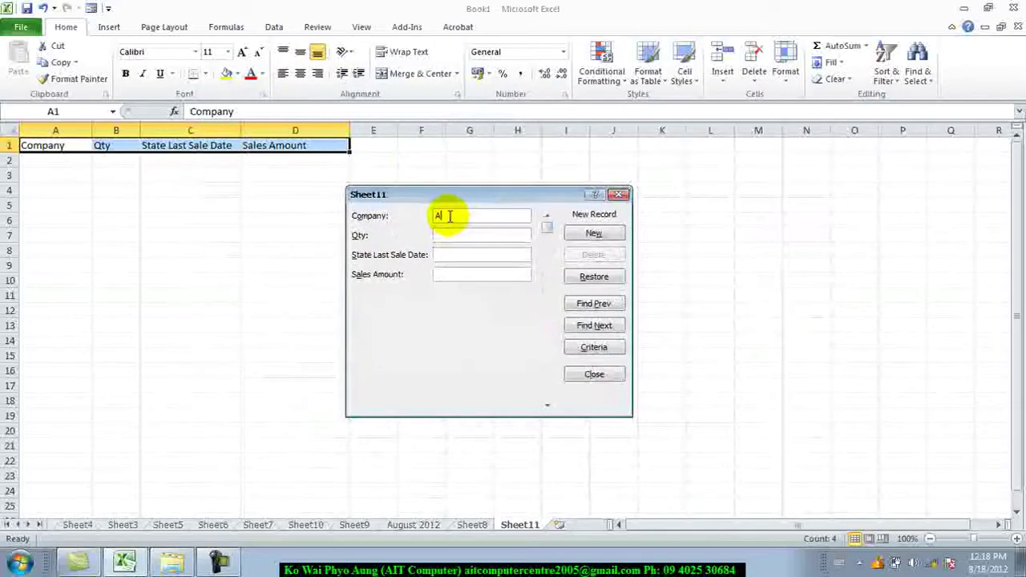
text(IT)
key(Tab)
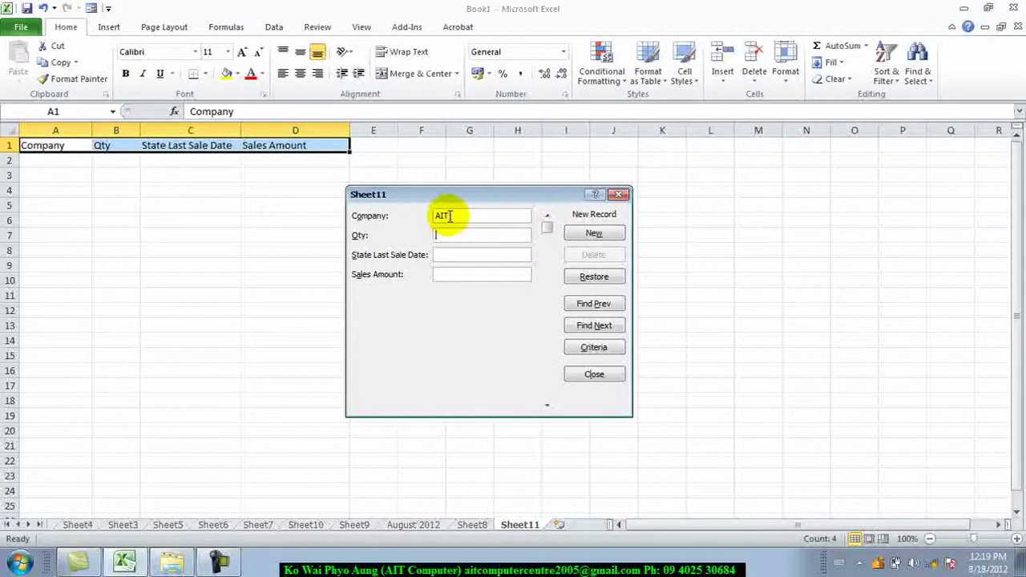
text(5)
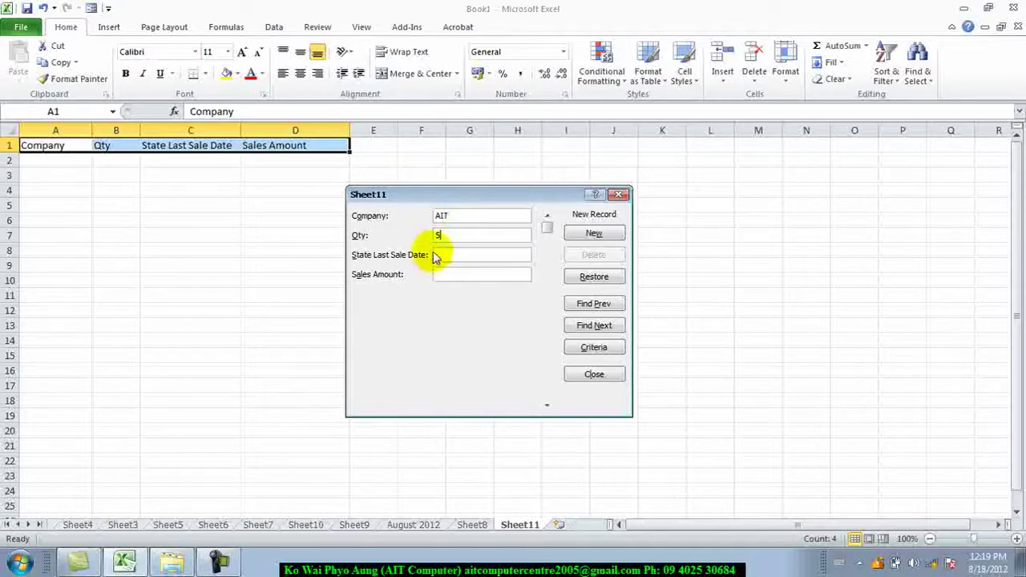
click(440, 255)
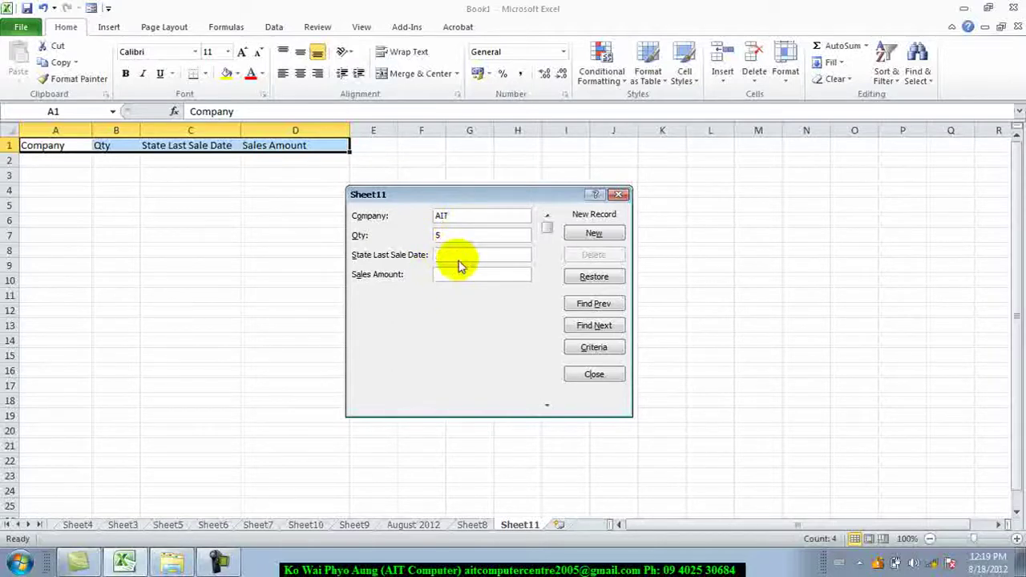
text(1/)
text(3/)
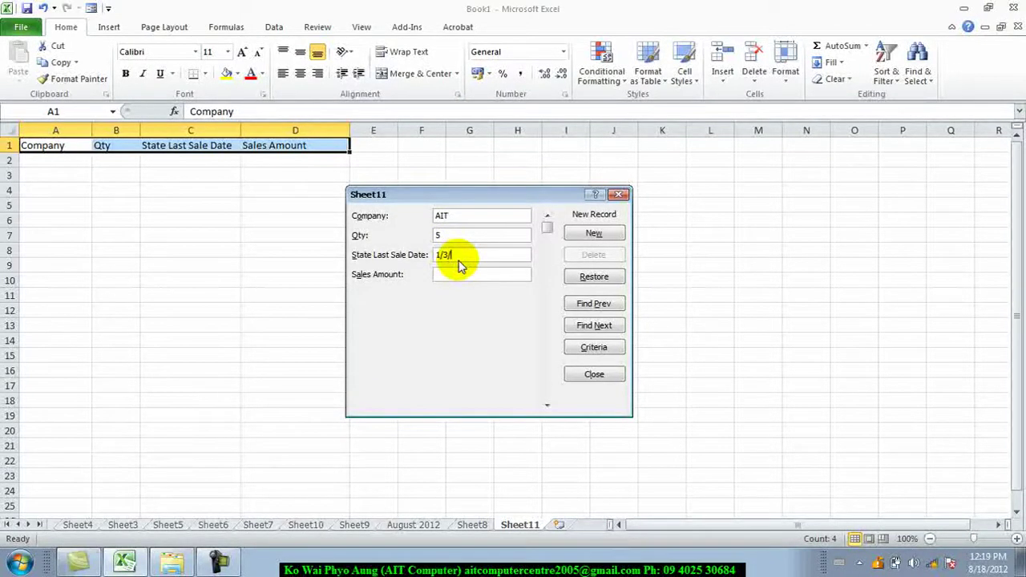
text(2012)
text(30)
text(000)
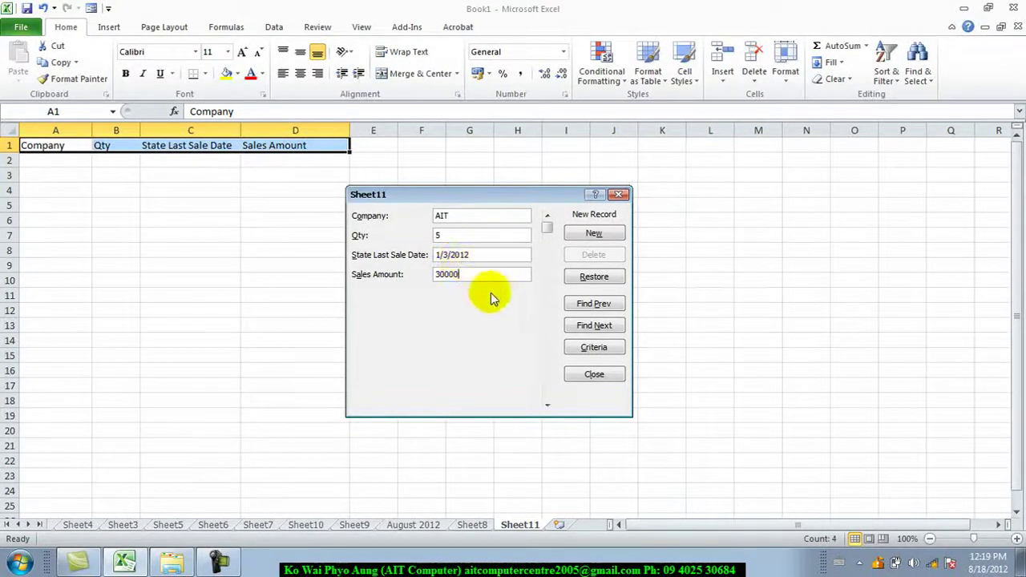
click(594, 234)
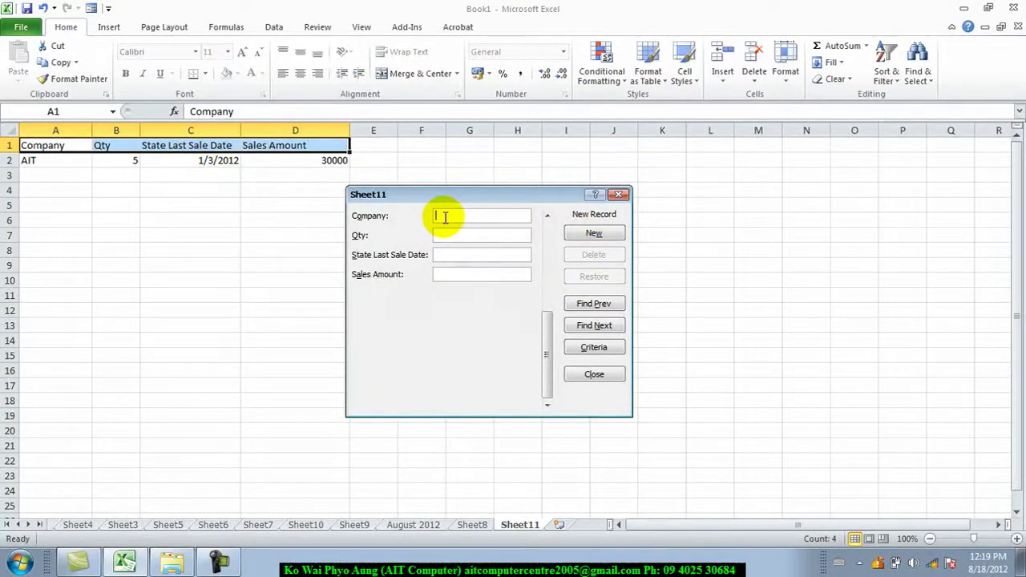
- Enter i-Pro Edit, 4, 2/3/2012, 50000 in the form and add it as row 3
text(C)
text(H)
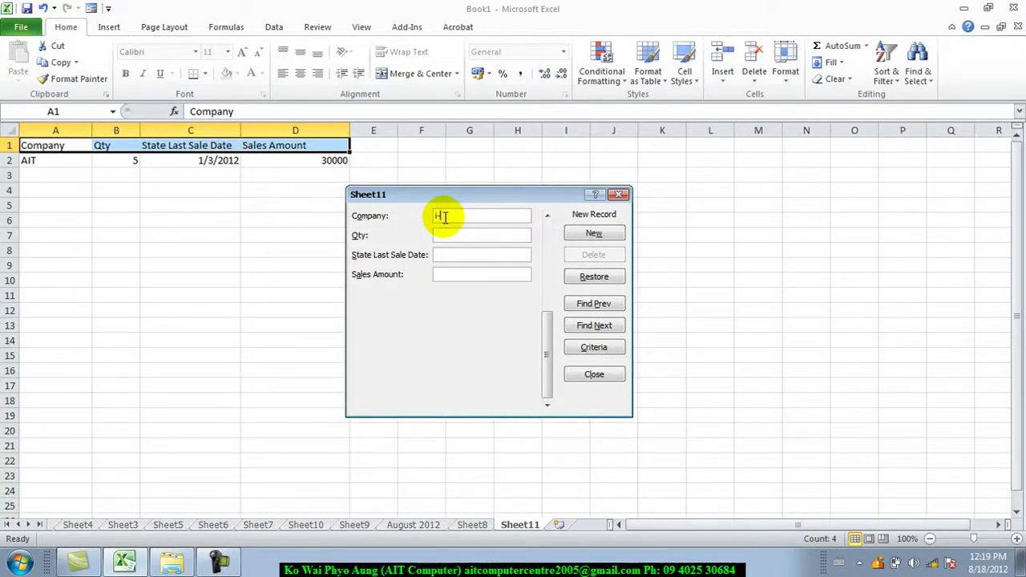
text(Pr)
text(o)
text(Ed)
text(it)
text(4)
key(Tab)
text(2/3/)
text(2012)
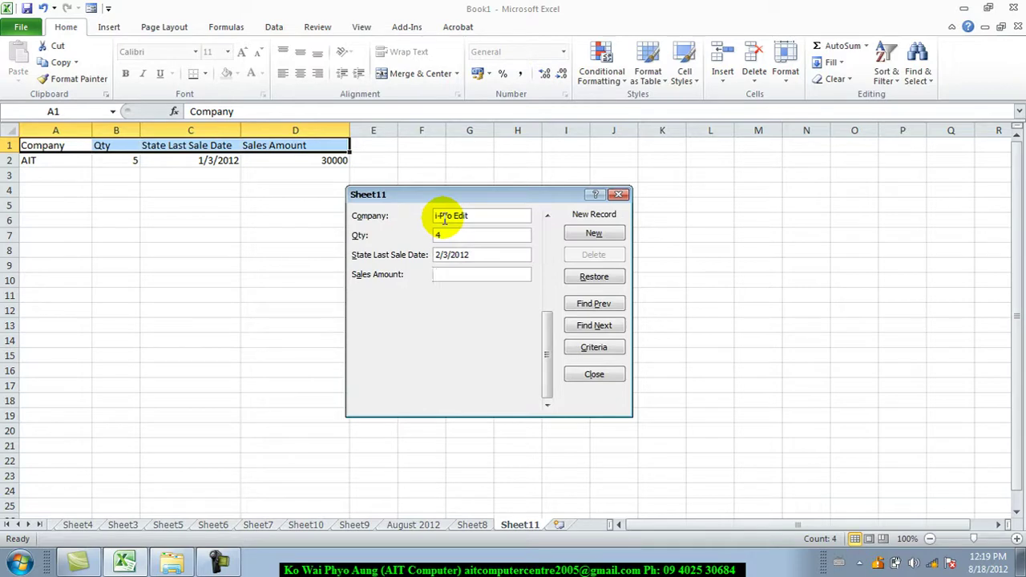
text(50000)
click(593, 234)
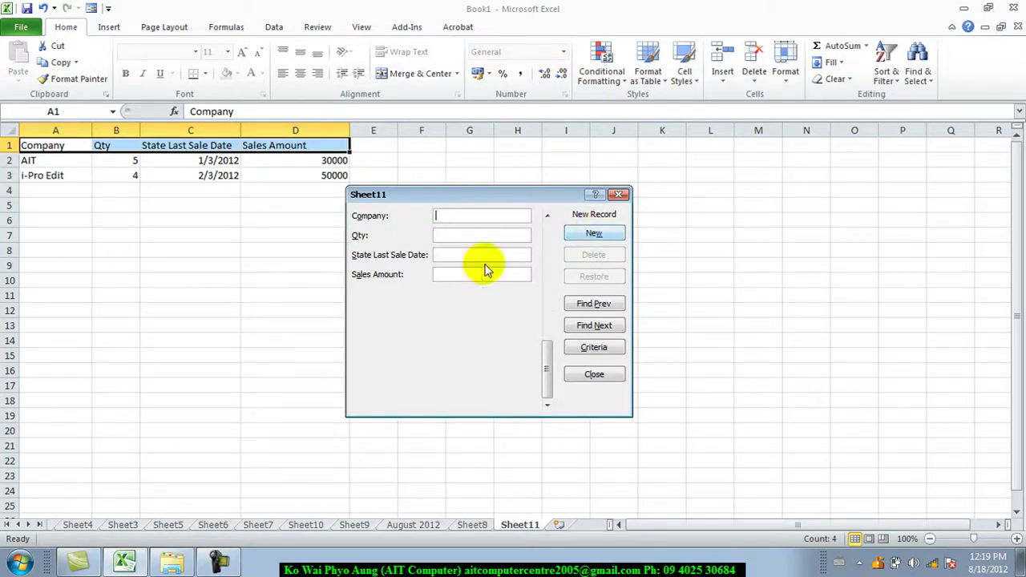
mouse_move(461, 203)
mouse_down()
mouse_move(606, 204)
mouse_move(539, 199)
mouse_up()
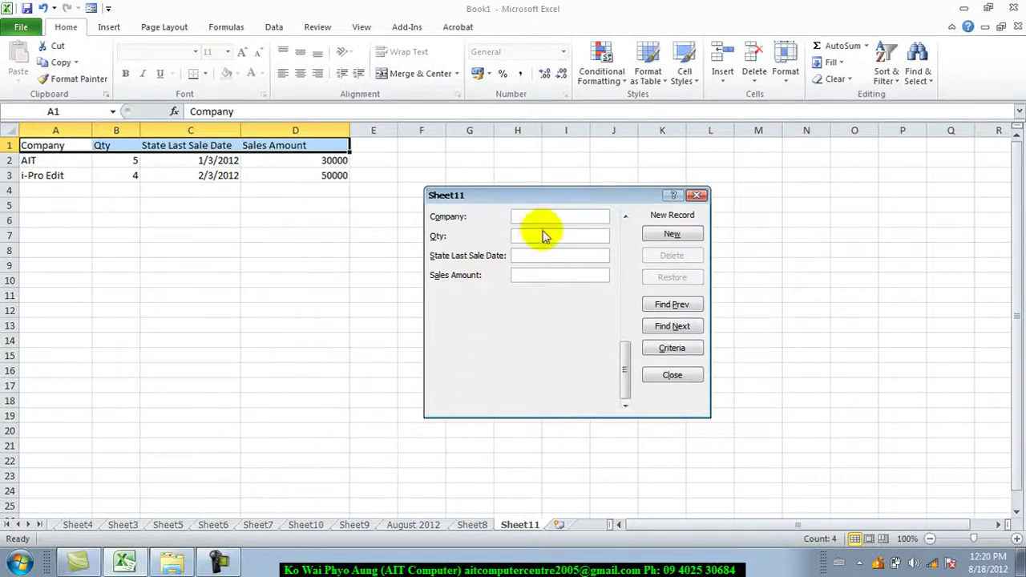
drag(548, 202, 494, 234)
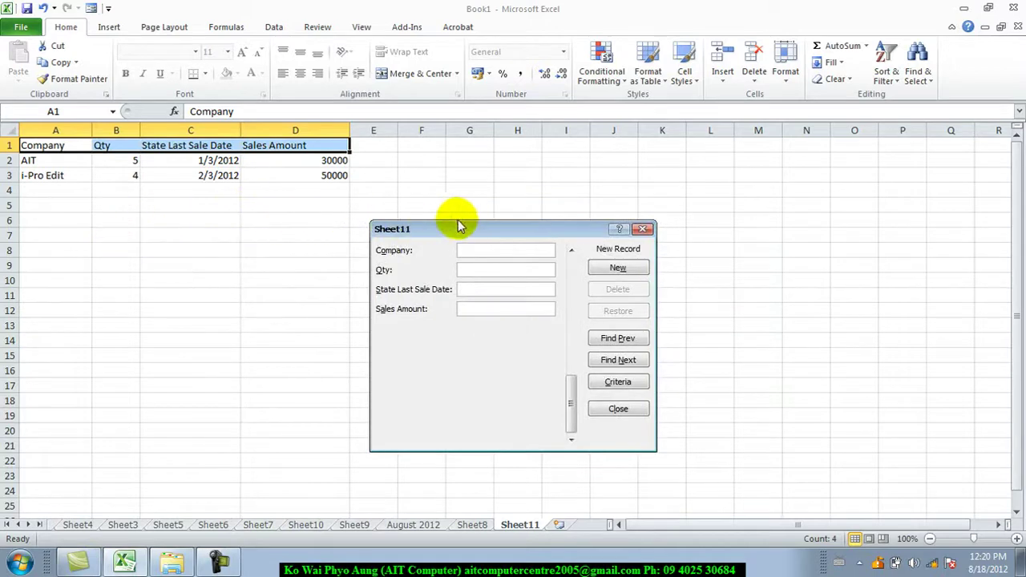
mouse_move(485, 234)
mouse_down()
mouse_move(527, 231)
mouse_move(519, 238)
mouse_up()
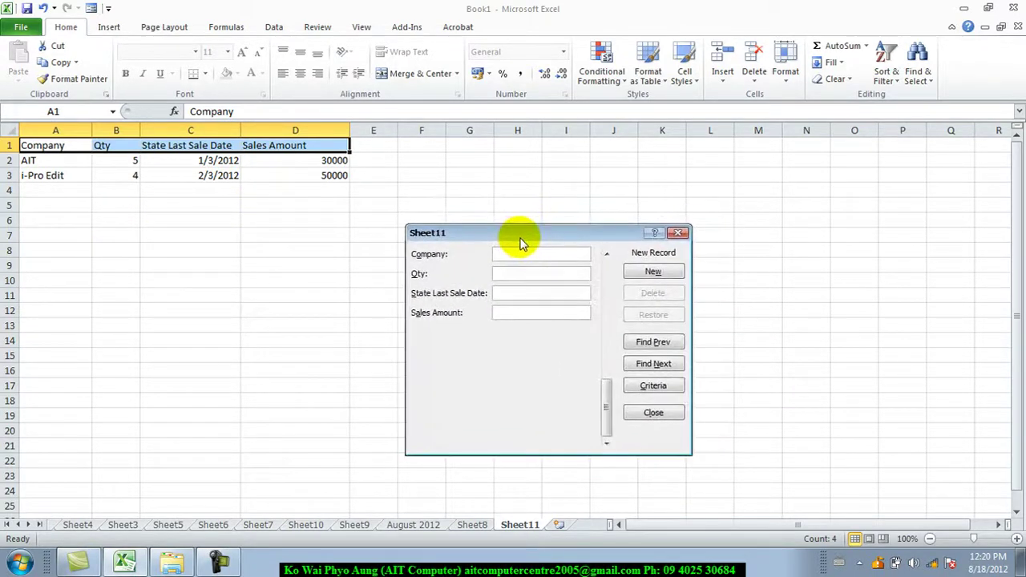